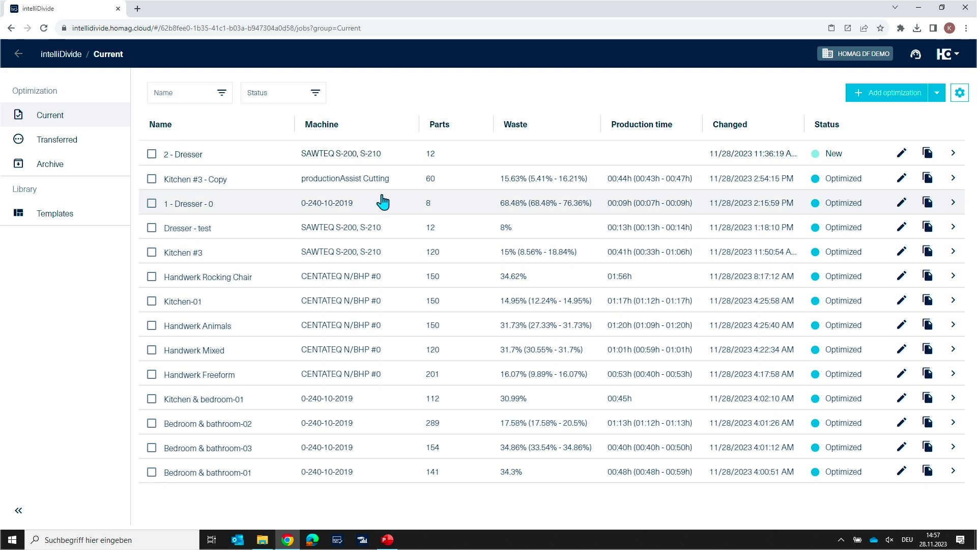
left_click(367, 184)
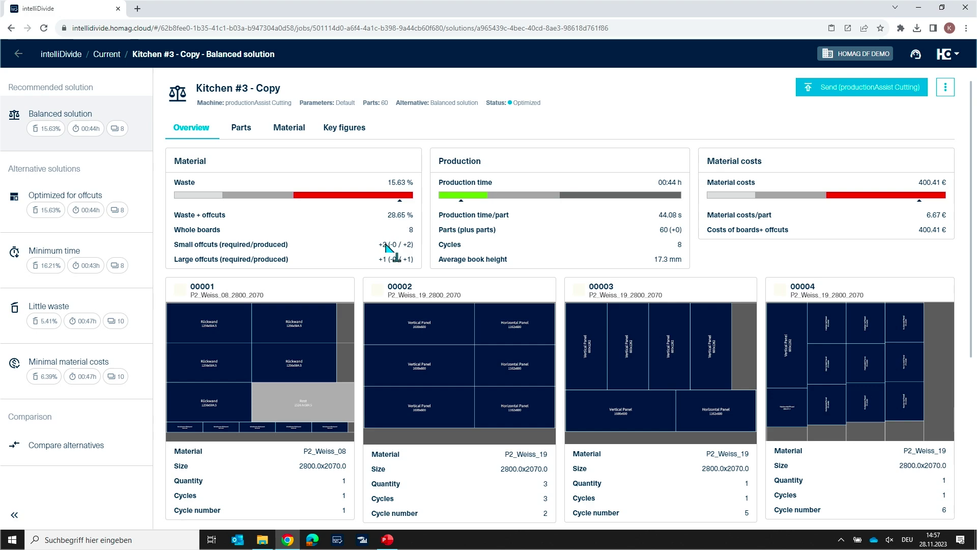
scroll(428, 271, "down", 2)
scroll(428, 271, "up", 2)
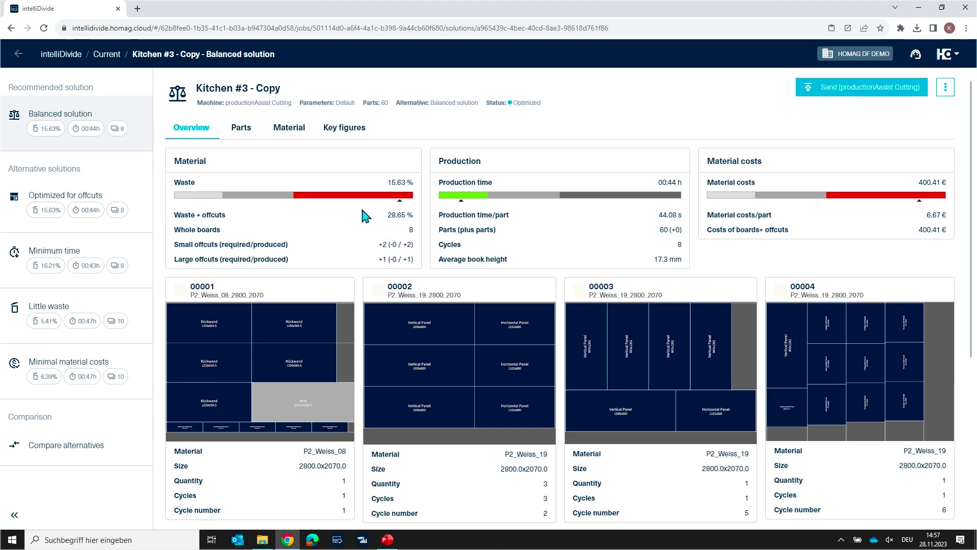
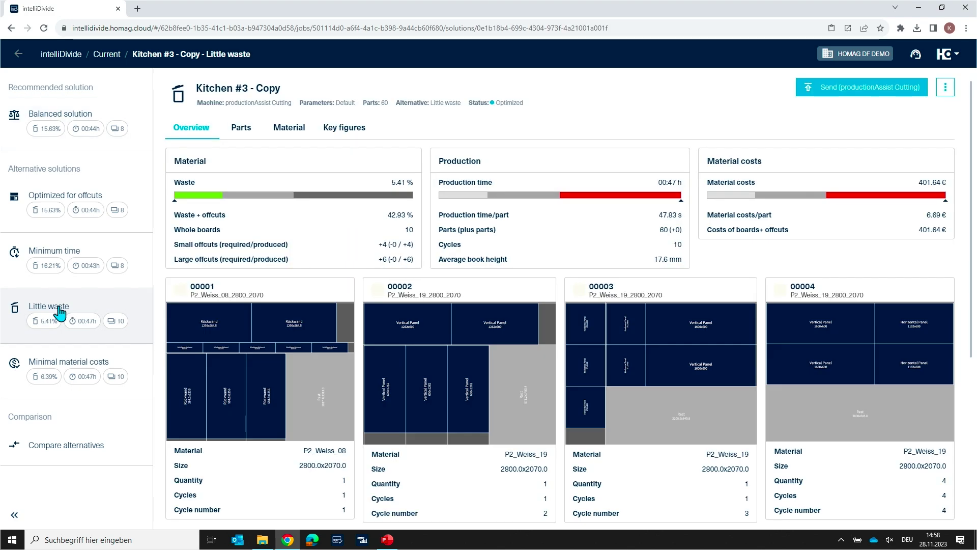
scroll(633, 320, "down", 2)
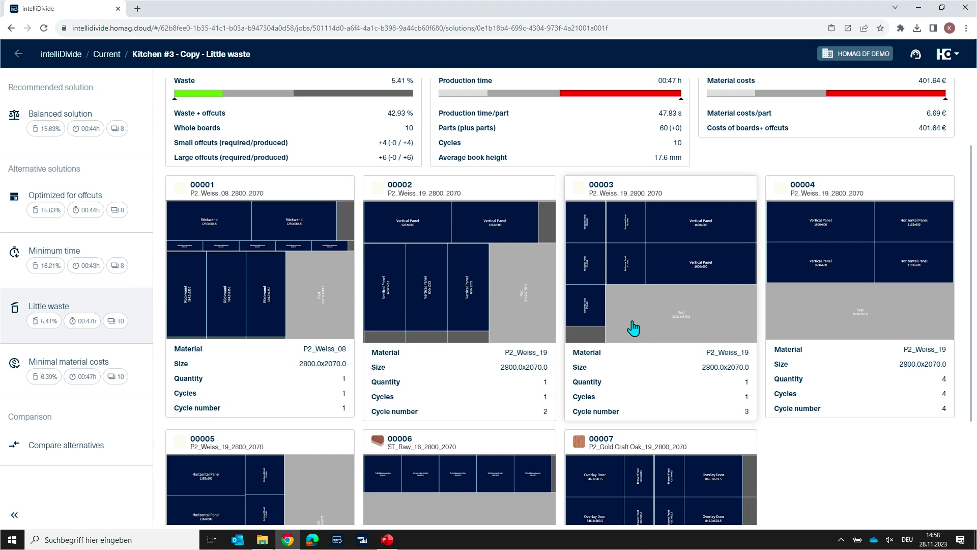
scroll(633, 327, "down", 1)
scroll(633, 327, "down", 1)
scroll(633, 327, "down", 1)
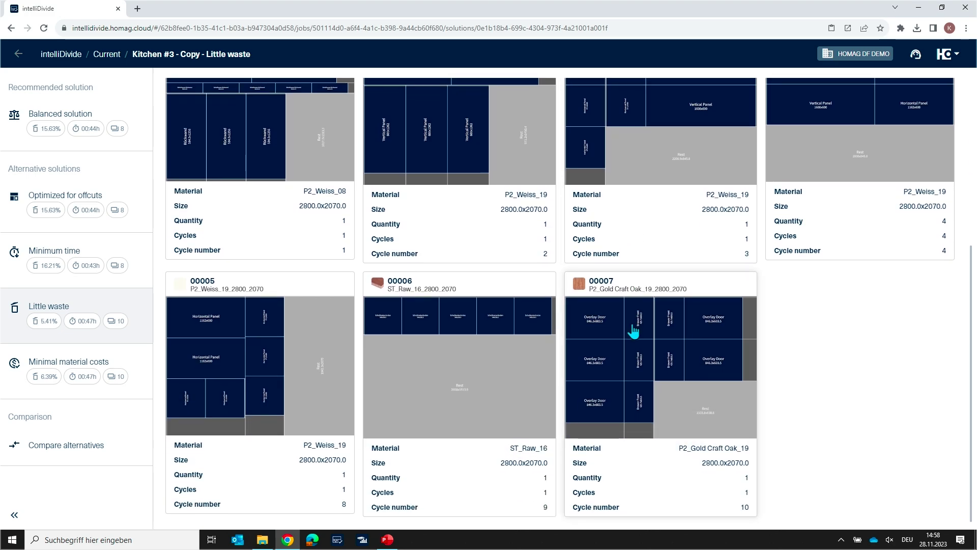
scroll(633, 331, "up", 5)
scroll(633, 330, "up", 3)
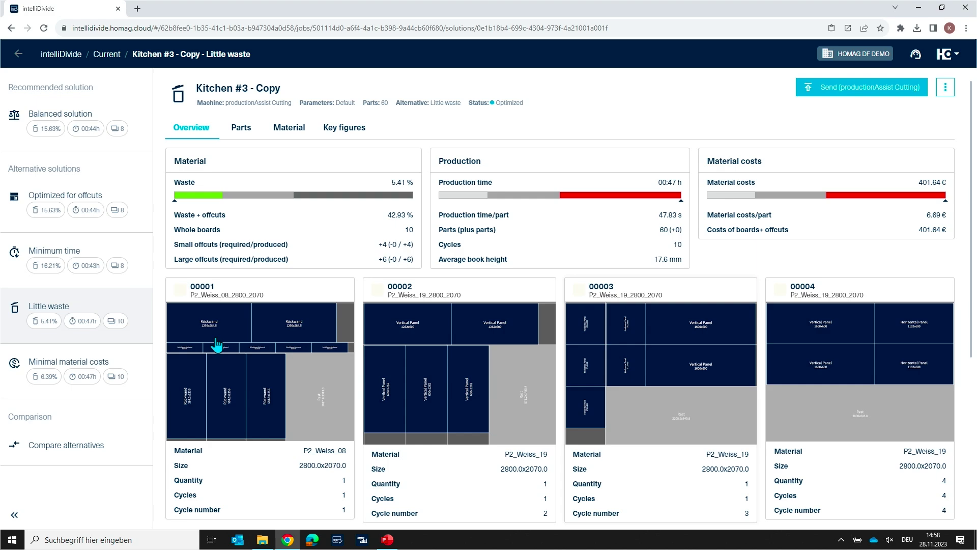
Switch from Little waste to the Minimal material costs alternative (6.39% waste, 390.51 €)
left_click(77, 364)
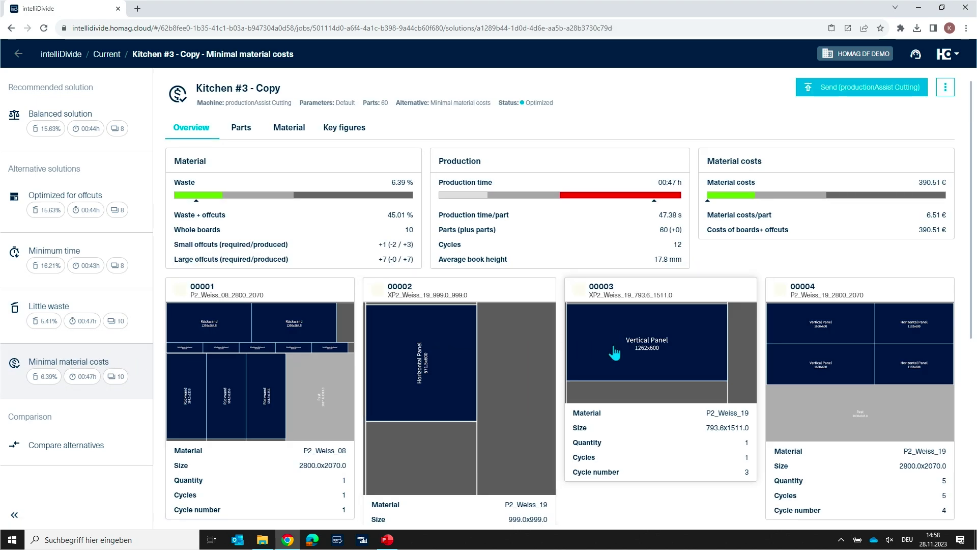
scroll(614, 352, "down", 3)
scroll(615, 353, "down", 2)
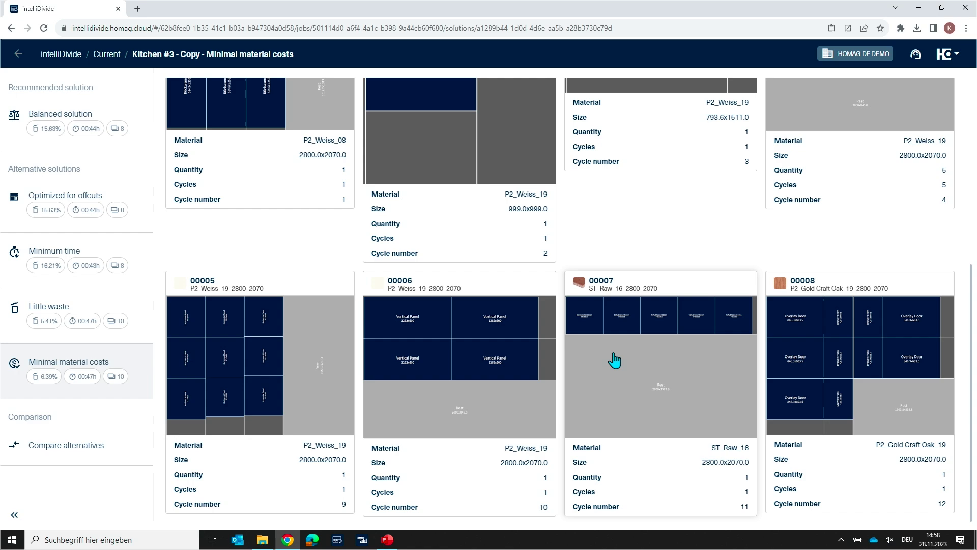
scroll(615, 361, "up", 5)
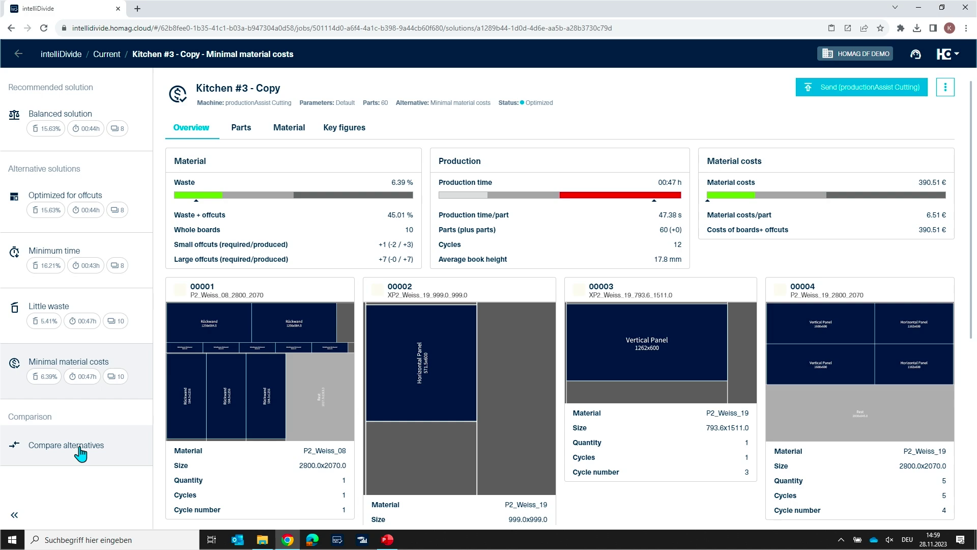
Show the Compare alternatives table with material, production and cost figures for all five solutions
left_click(80, 453)
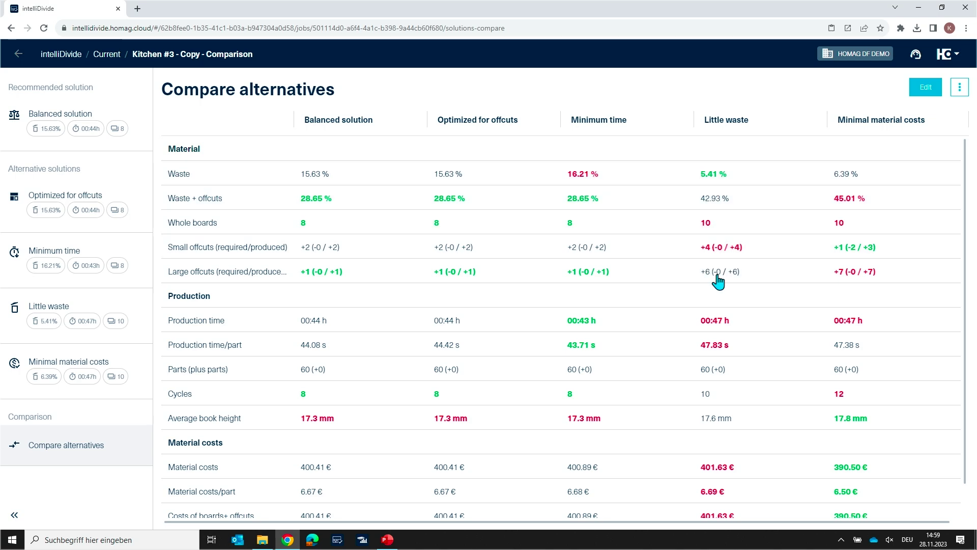
mouse_move(738, 316)
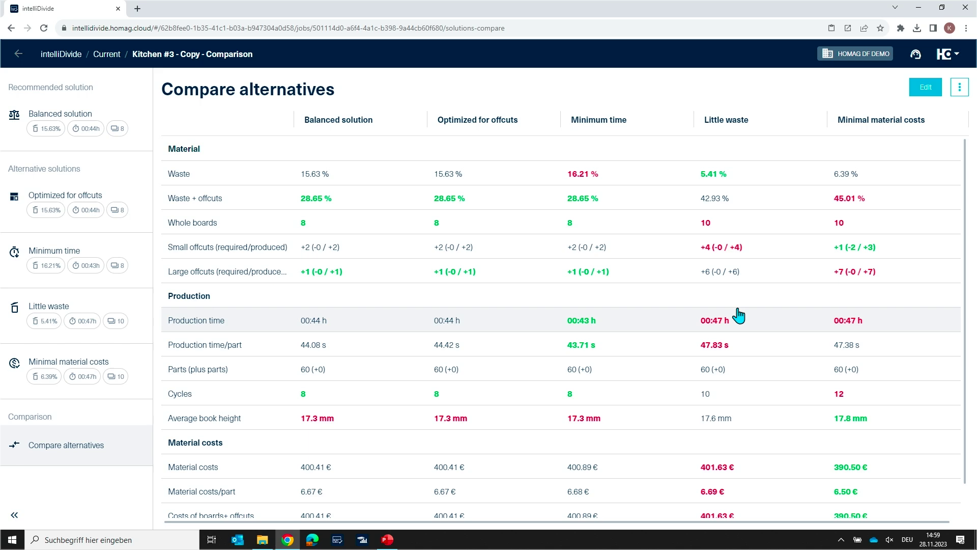
scroll(739, 311, "down", 1)
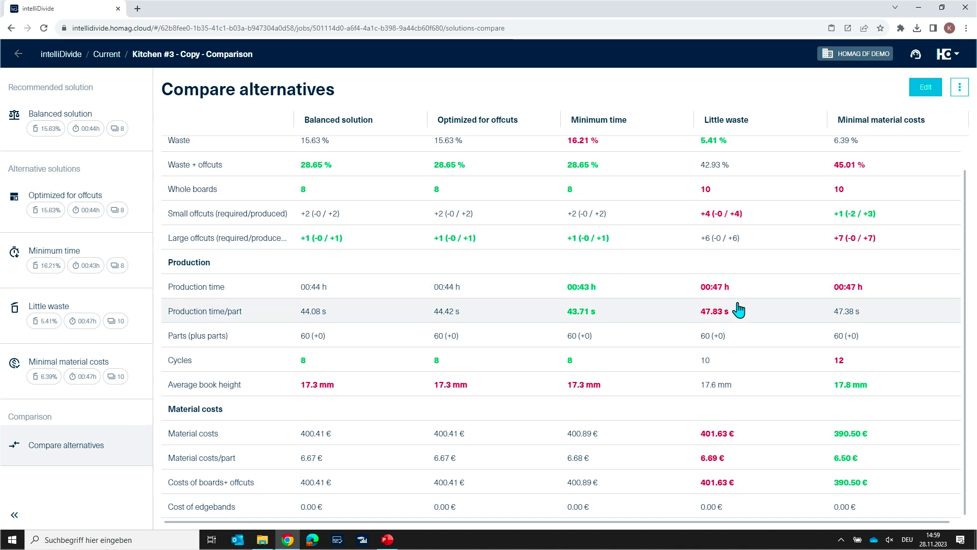
scroll(739, 310, "up", 1)
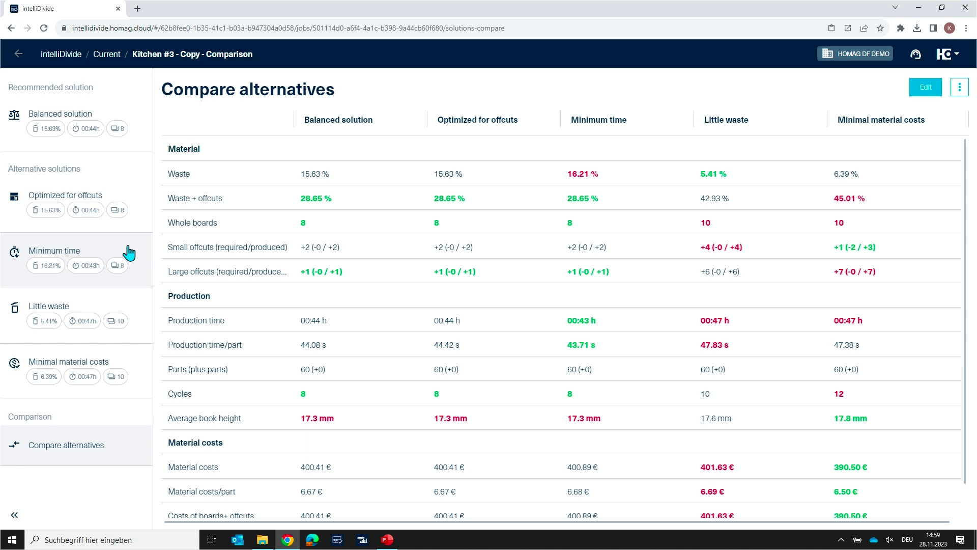
mouse_move(228, 247)
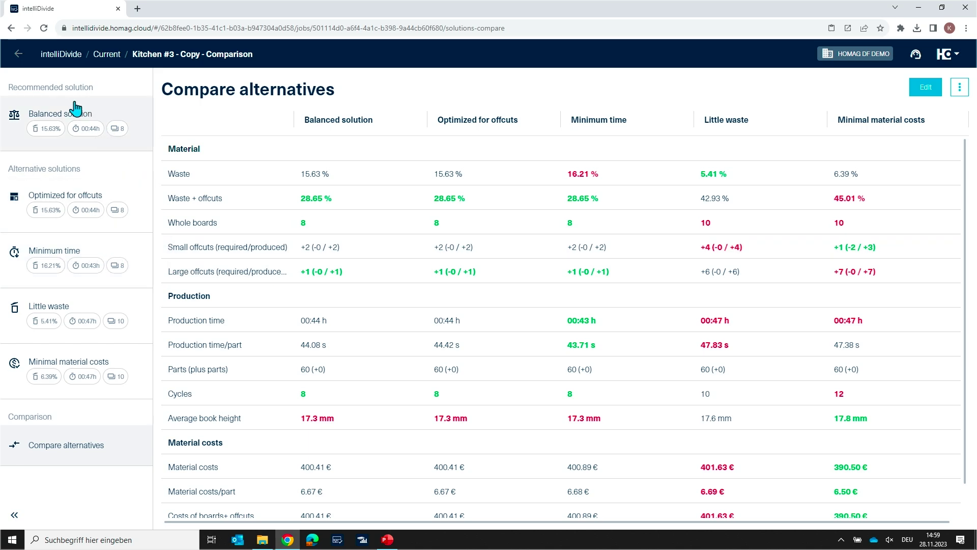
Show the Balanced solution overview (15.63% waste, 44 h, 400.41 € material costs)
left_click(75, 113)
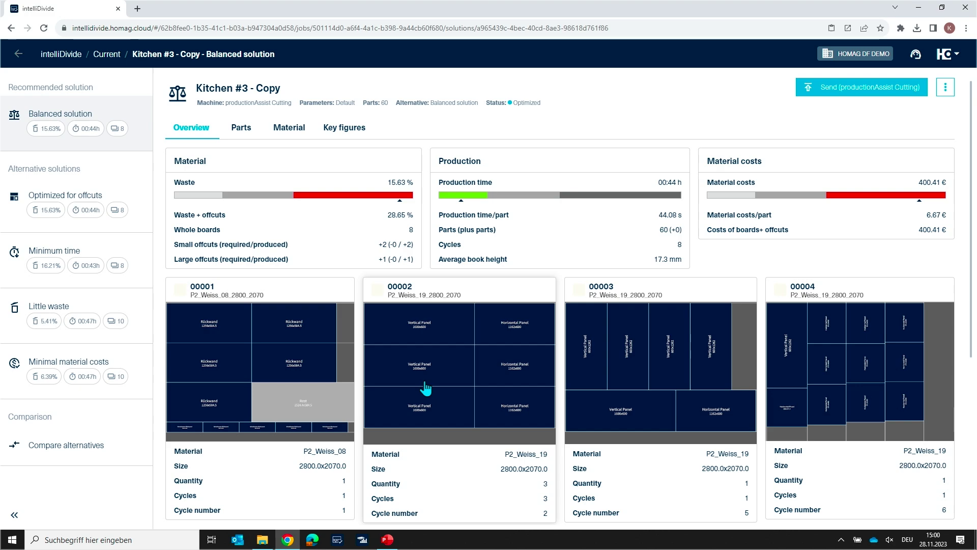
scroll(426, 390, "down", 2)
scroll(459, 344, "down", 1)
scroll(534, 344, "up", 3)
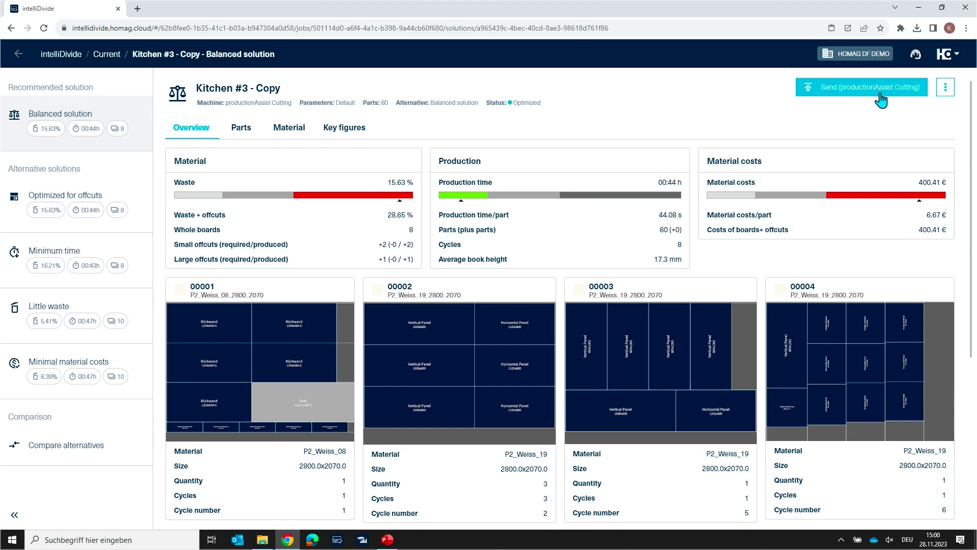
Download the Balanced solution as a PDF report from the actions menu and open it
left_click(945, 88)
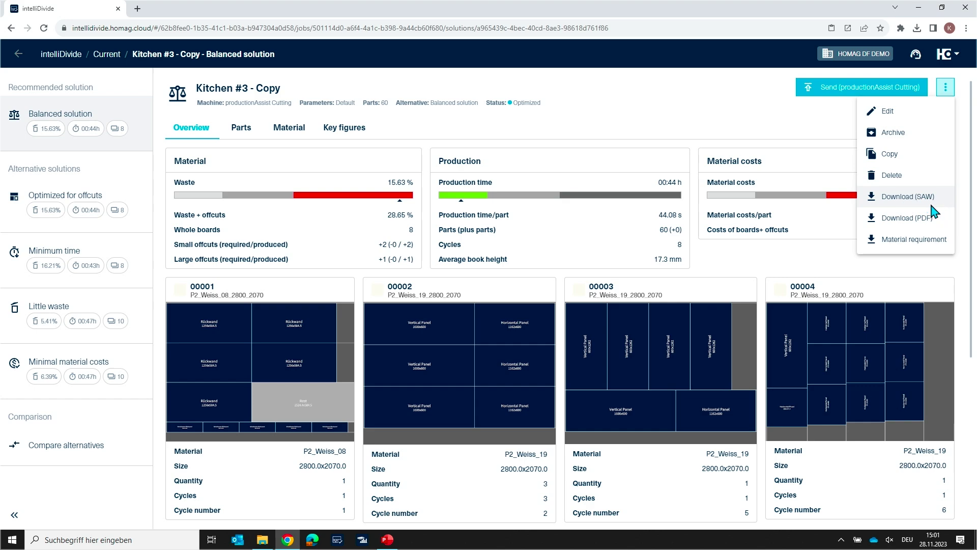
left_click(904, 225)
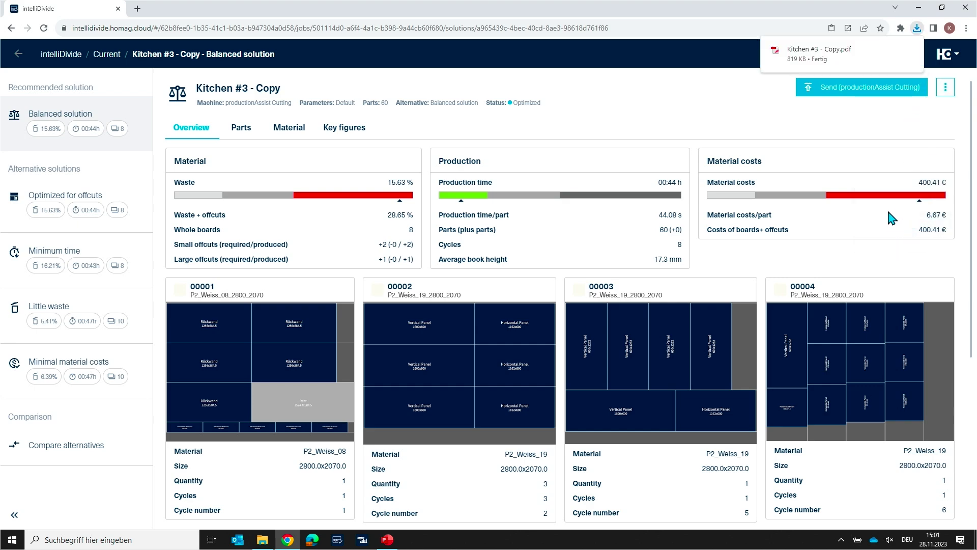
left_click(825, 53)
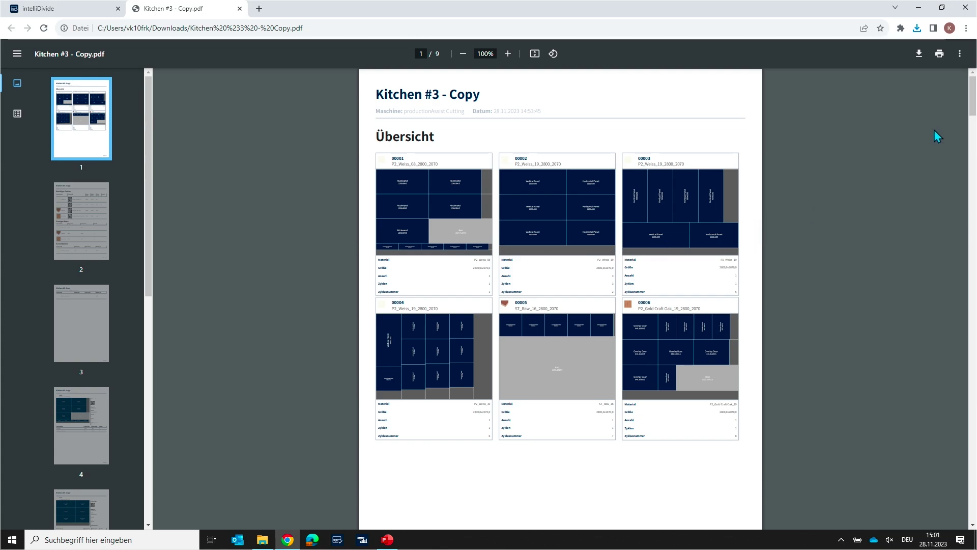
left_click_drag(973, 92, 972, 243)
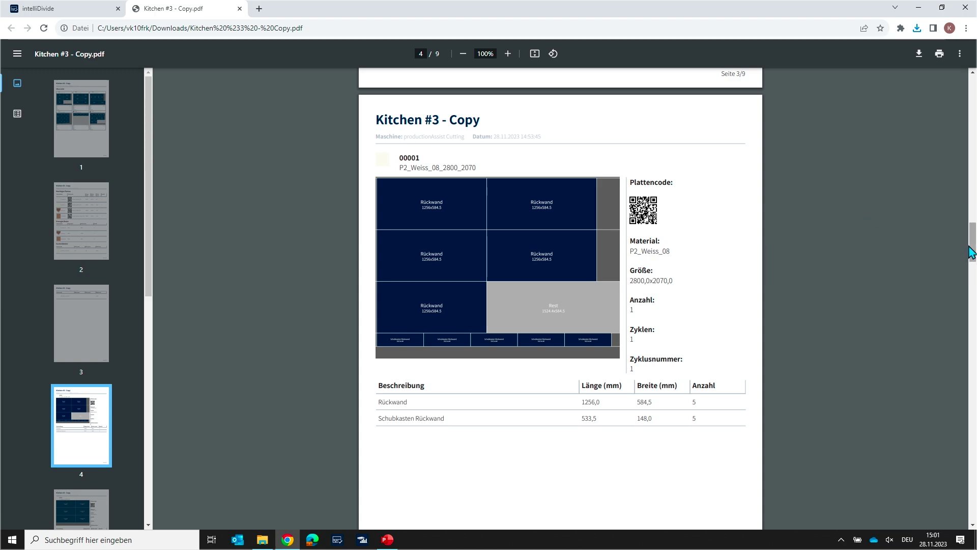
left_click_drag(972, 252, 973, 257)
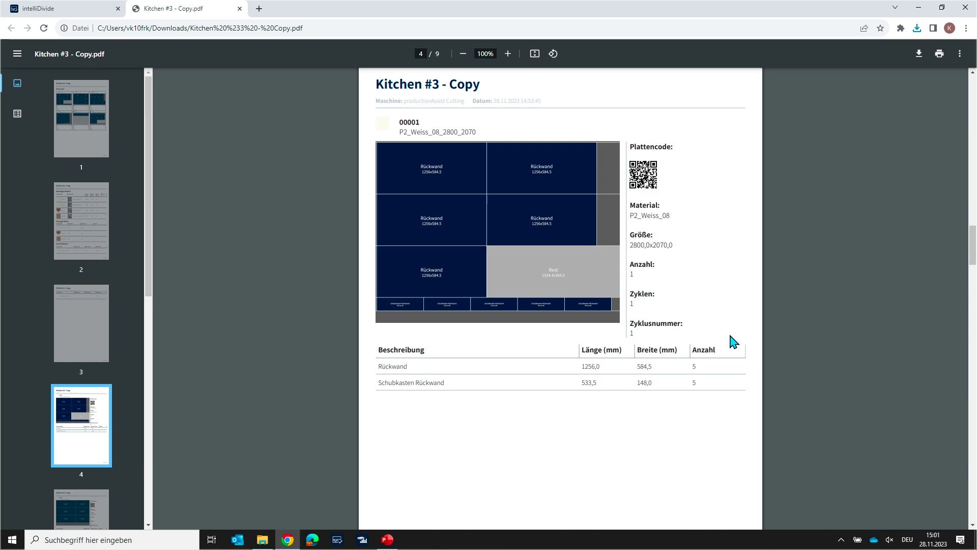
scroll(704, 343, "down", 3)
scroll(703, 342, "down", 3)
scroll(703, 342, "down", 3)
scroll(703, 342, "down", 3)
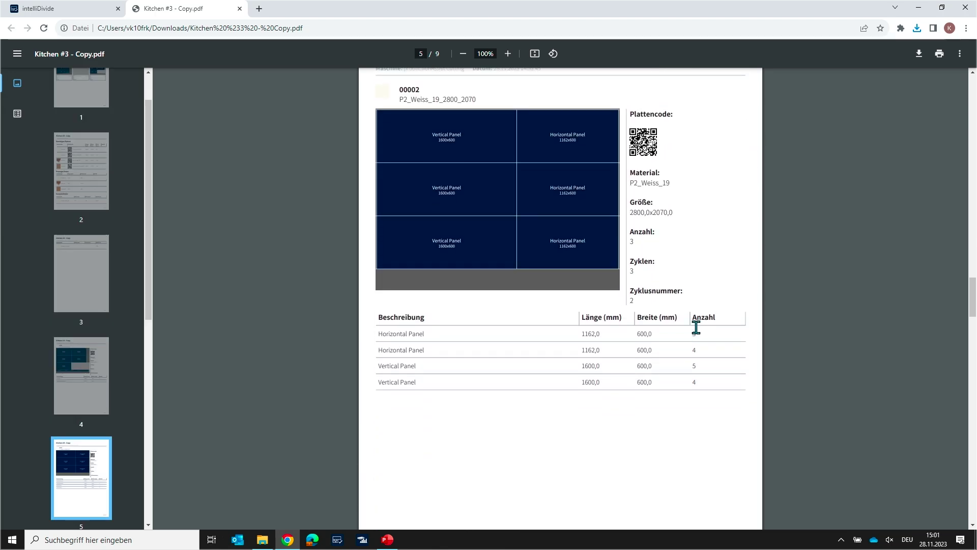
scroll(691, 314, "up", 1)
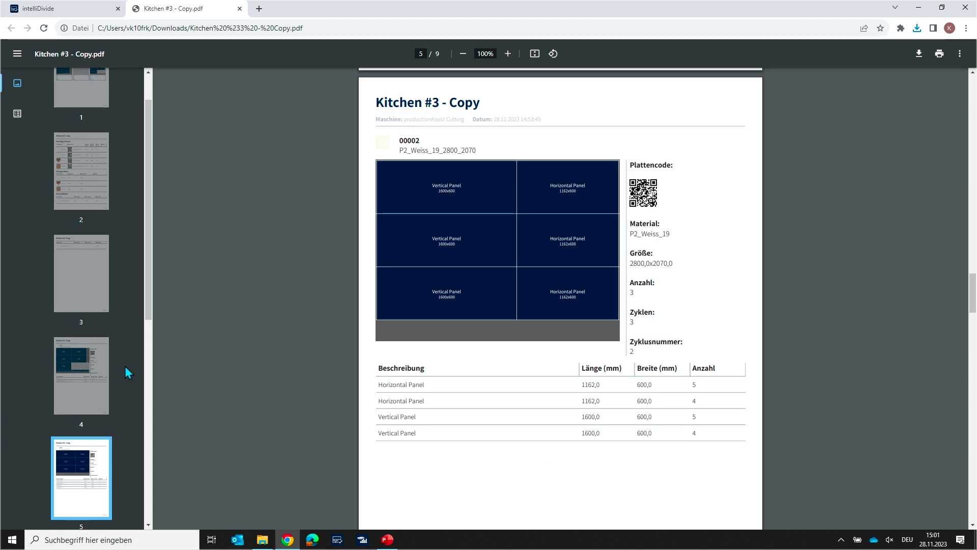
left_click_drag(151, 291, 145, 355)
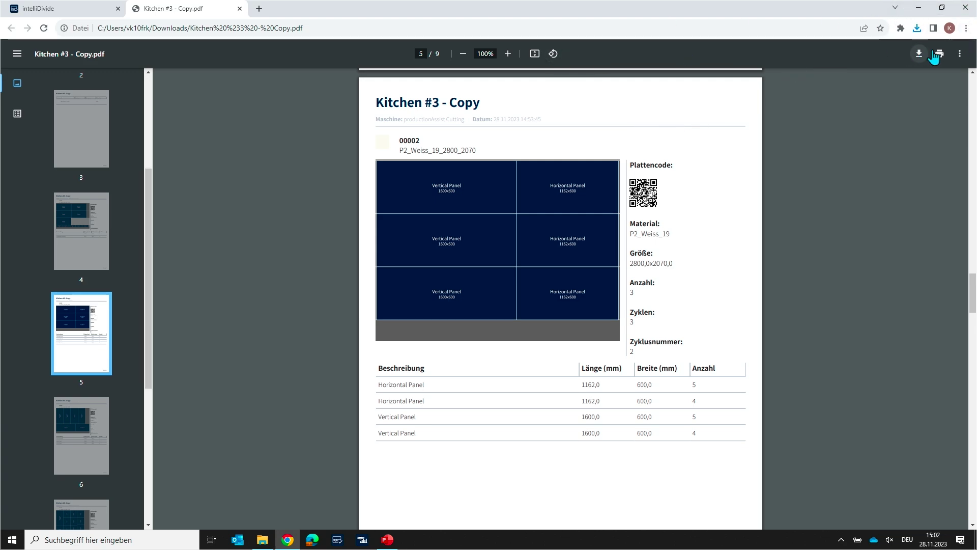
Close the 'Kitchen #3 - Copy.pdf' tab to return to the Balanced solution
left_click(240, 9)
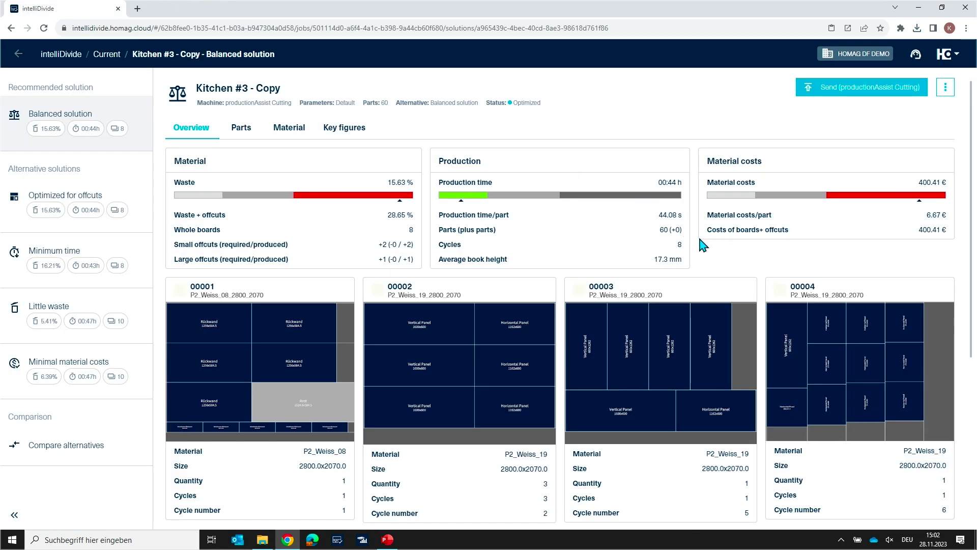
scroll(702, 245, "down", 1)
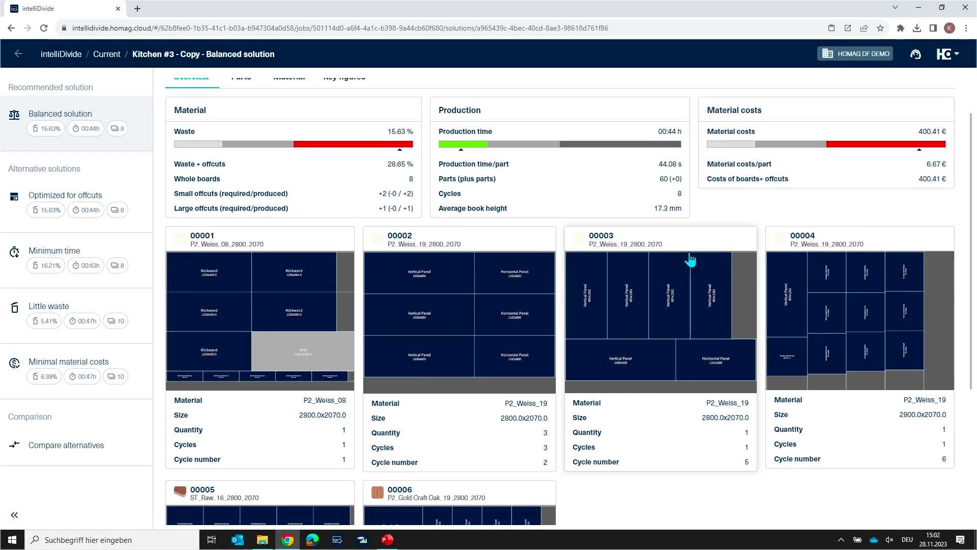
scroll(695, 260, "up", 1)
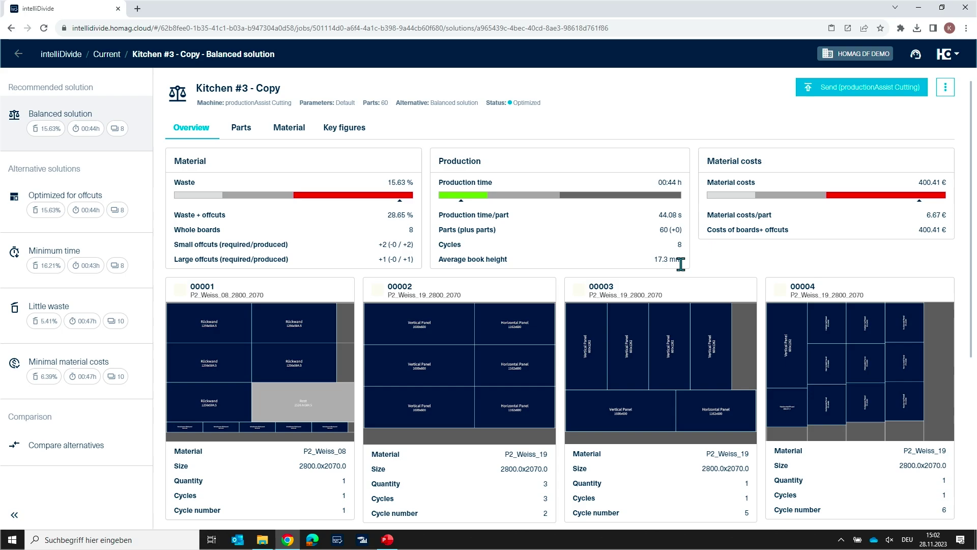